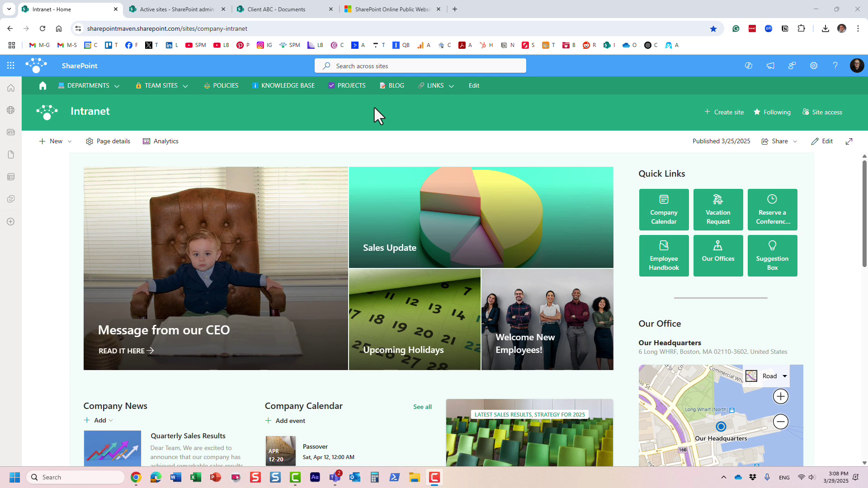
- Try the Intranet site URL in a new incognito window, where it demands Microsoft sign-in, then return
{"action": "left_click", "coordinate": [107, 89]}
{"action": "left_click", "coordinate": [149, 31]}
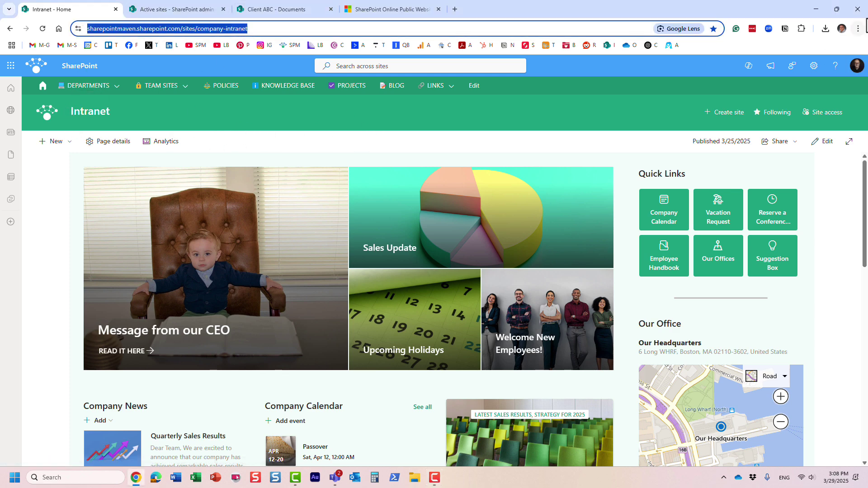
{"action": "left_click", "coordinate": [858, 29]}
{"action": "left_click", "coordinate": [786, 74]}
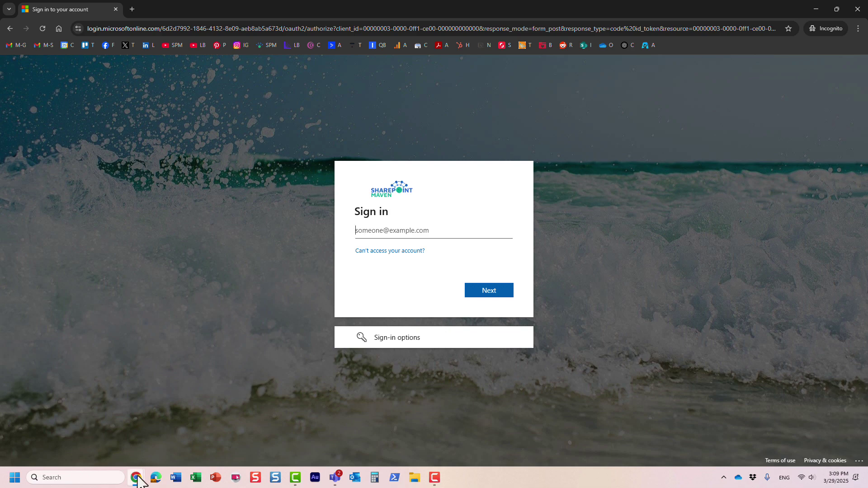
{"action": "mouse_move", "coordinate": [136, 476]}
{"action": "left_click", "coordinate": [117, 443]}
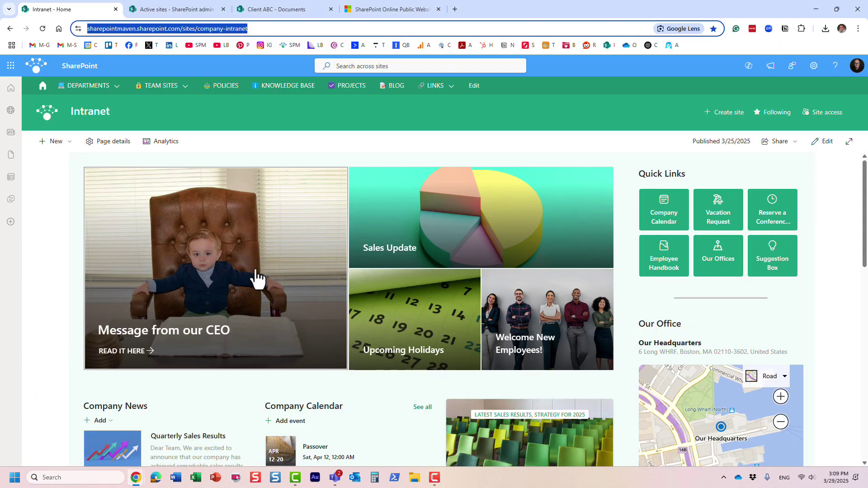
{"action": "left_click", "coordinate": [395, 104]}
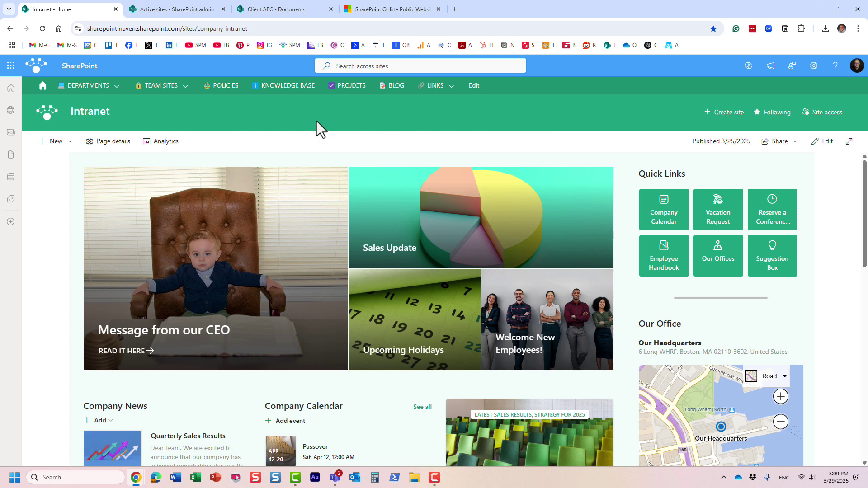
{"action": "left_click", "coordinate": [828, 114]}
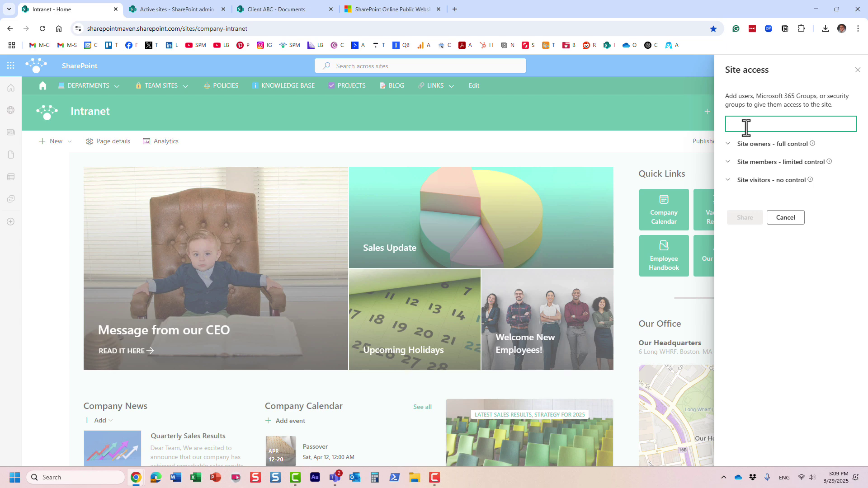
{"action": "left_click", "coordinate": [786, 218]}
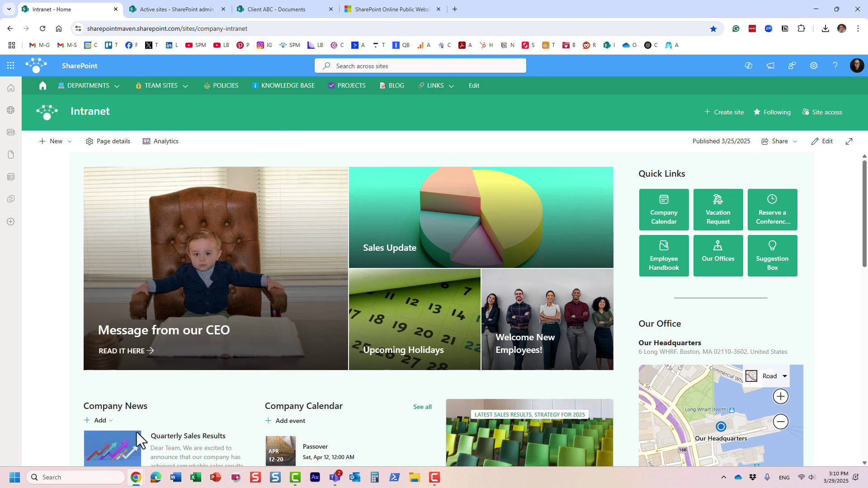
{"action": "mouse_move", "coordinate": [136, 475]}
{"action": "left_click", "coordinate": [159, 455]}
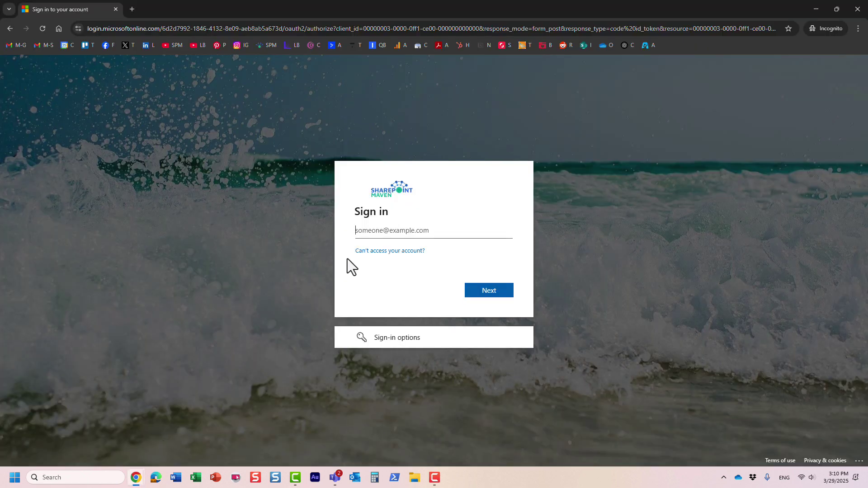
{"action": "left_click", "coordinate": [418, 231]}
{"action": "left_click", "coordinate": [315, 201]}
{"action": "mouse_move", "coordinate": [134, 481]}
{"action": "left_click", "coordinate": [112, 445]}
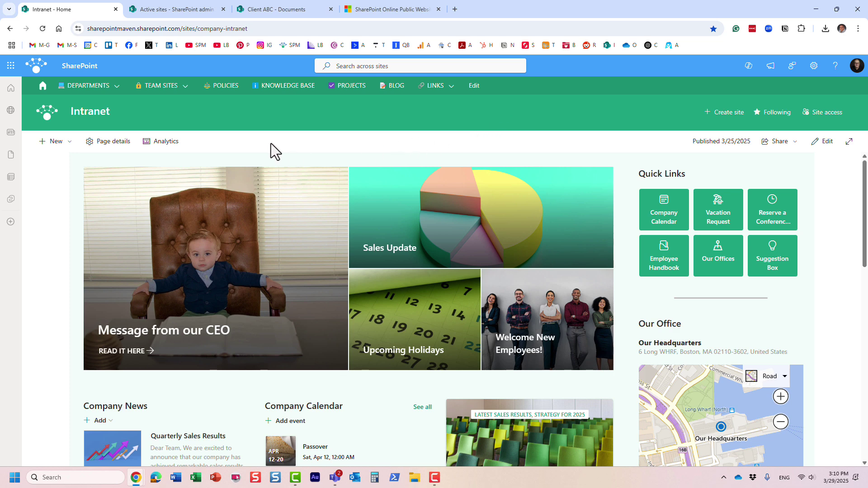
{"action": "left_click", "coordinate": [256, 28]}
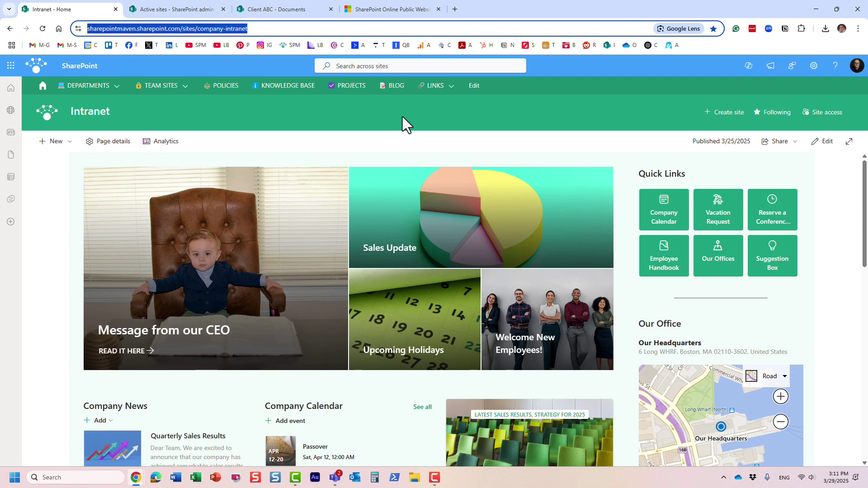
- Highlight the example public-site URL in the article's Important note about discontinued public websites
{"action": "left_click", "coordinate": [399, 12]}
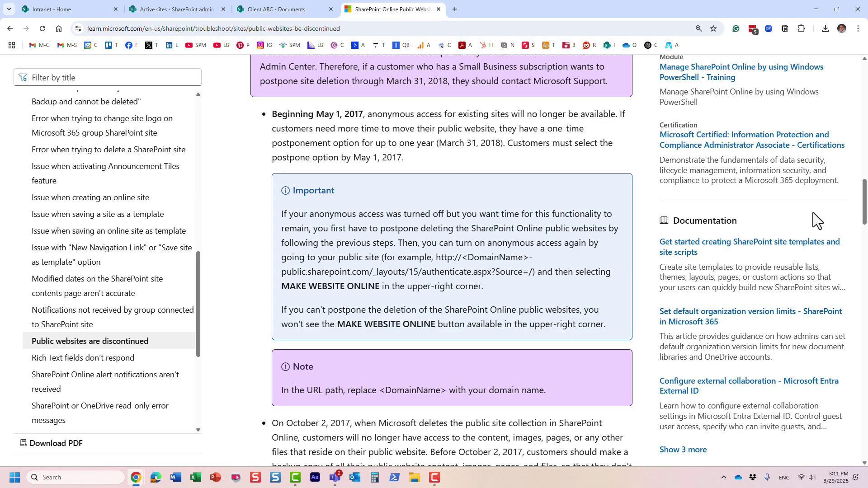
{"action": "left_click_drag", "start_coordinate": [864, 217], "coordinate": [865, 97]}
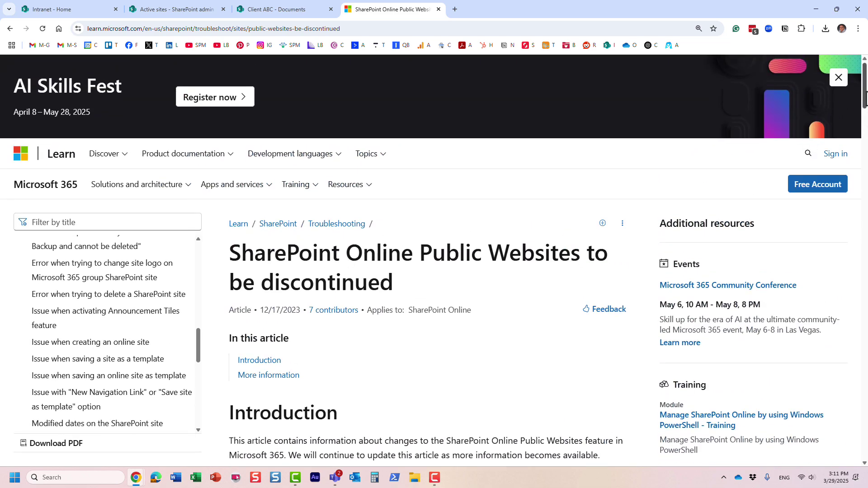
{"action": "left_click_drag", "start_coordinate": [865, 113], "coordinate": [864, 217]}
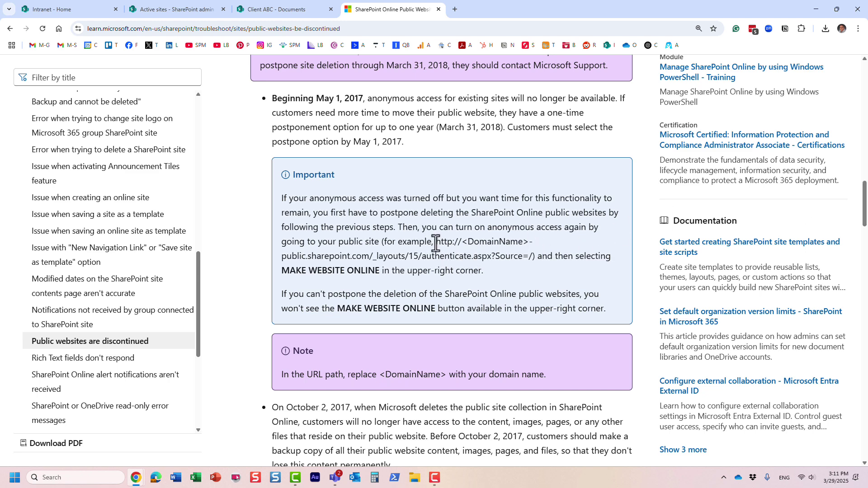
{"action": "left_click_drag", "start_coordinate": [437, 242], "coordinate": [373, 257]}
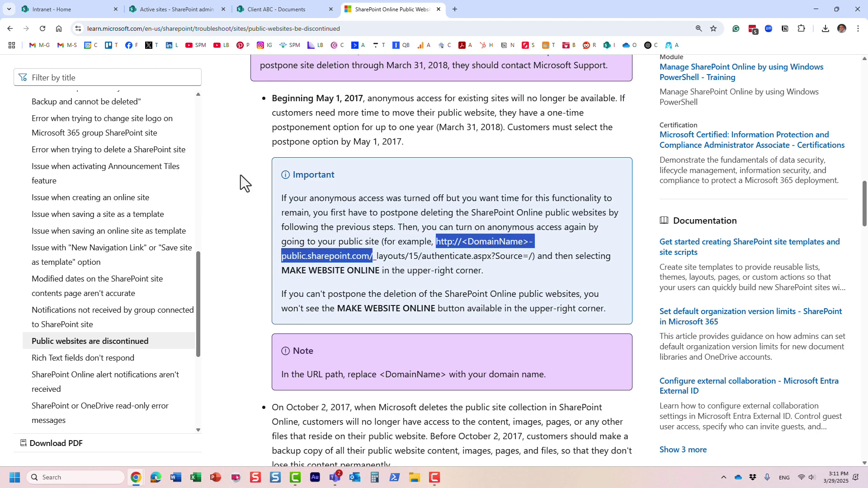
{"action": "left_click", "coordinate": [90, 13]}
{"action": "left_click", "coordinate": [95, 29]}
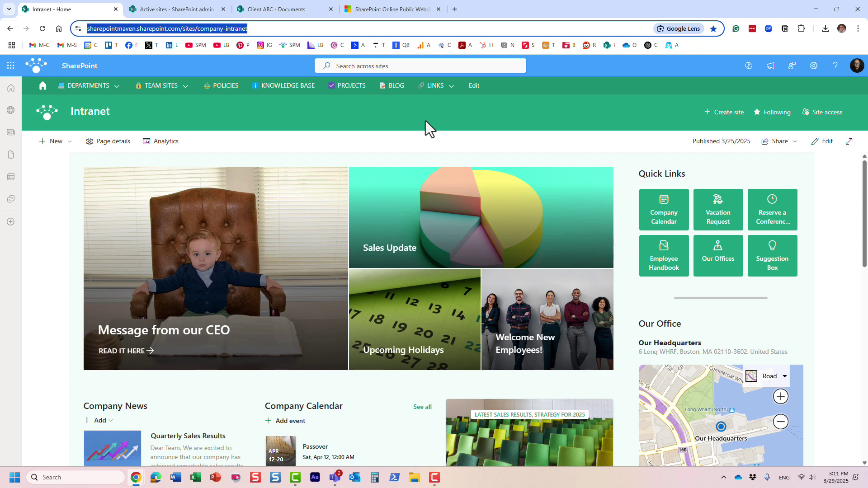
{"action": "left_click", "coordinate": [425, 9]}
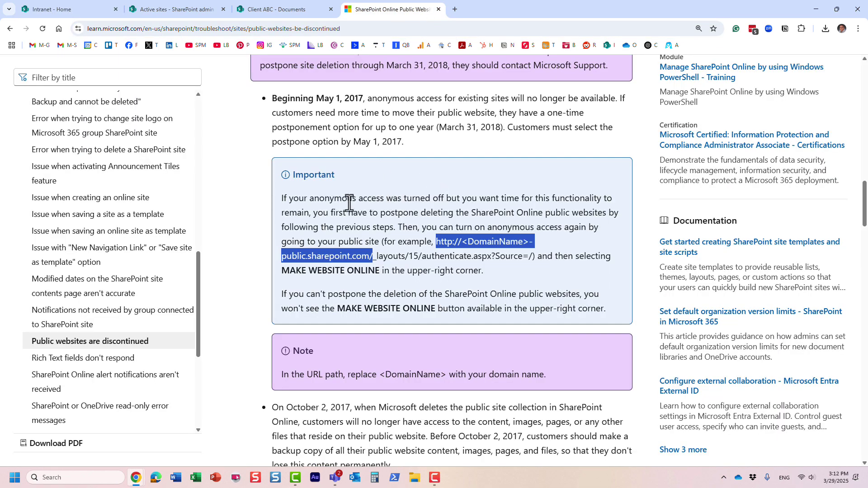
{"action": "left_click", "coordinate": [78, 9]}
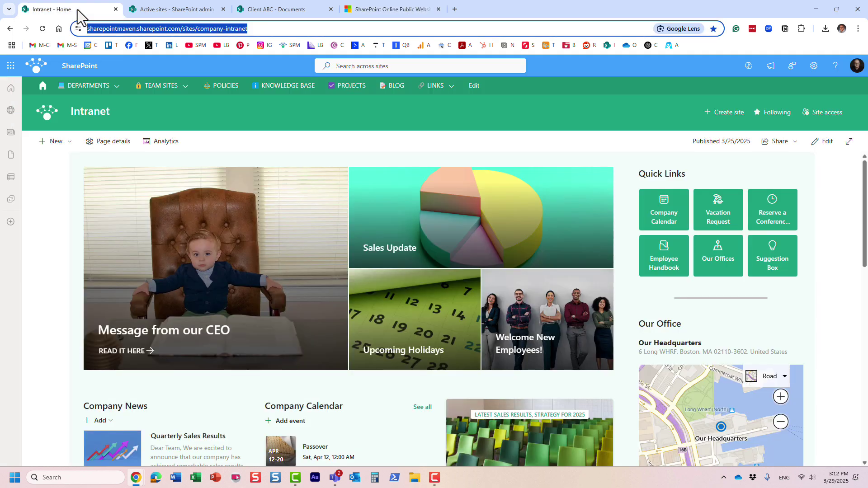
{"action": "left_click", "coordinate": [449, 108]}
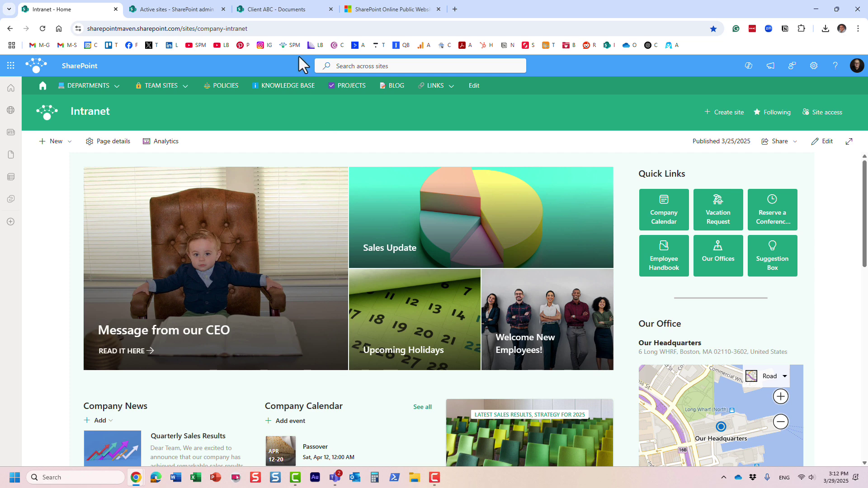
- Grant the guest's email address Full control on the Client ABC site, then close Site access
{"action": "left_click", "coordinate": [291, 8]}
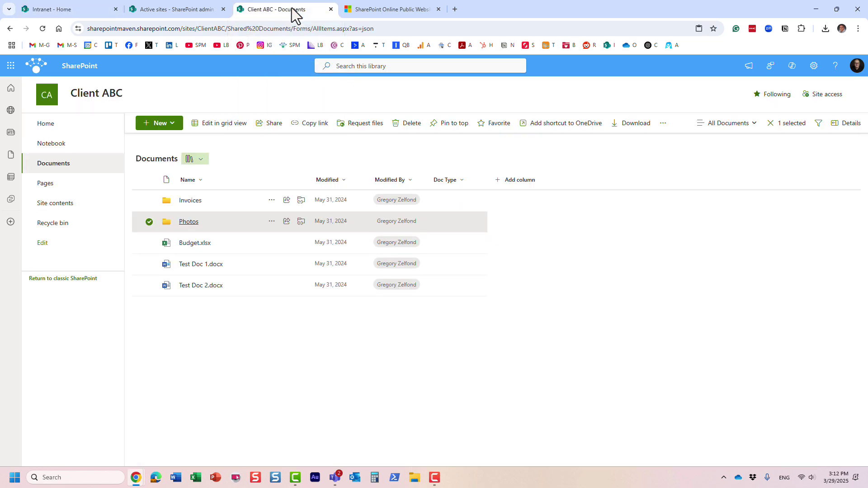
{"action": "left_click", "coordinate": [823, 96]}
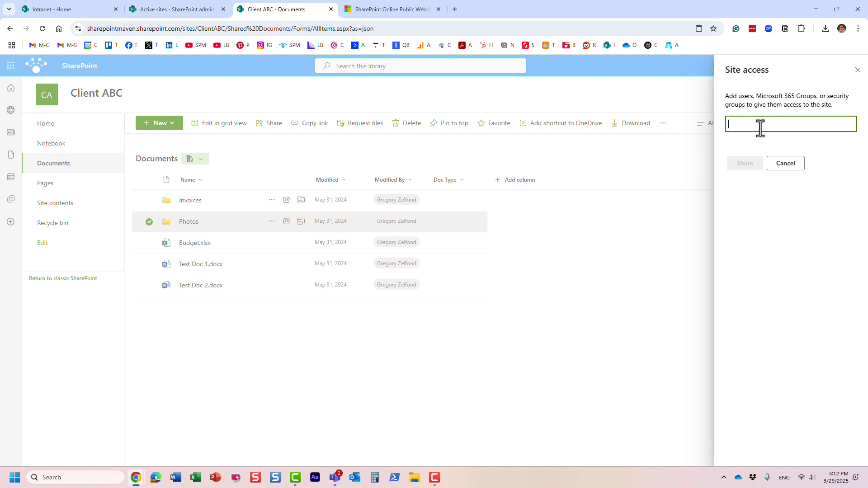
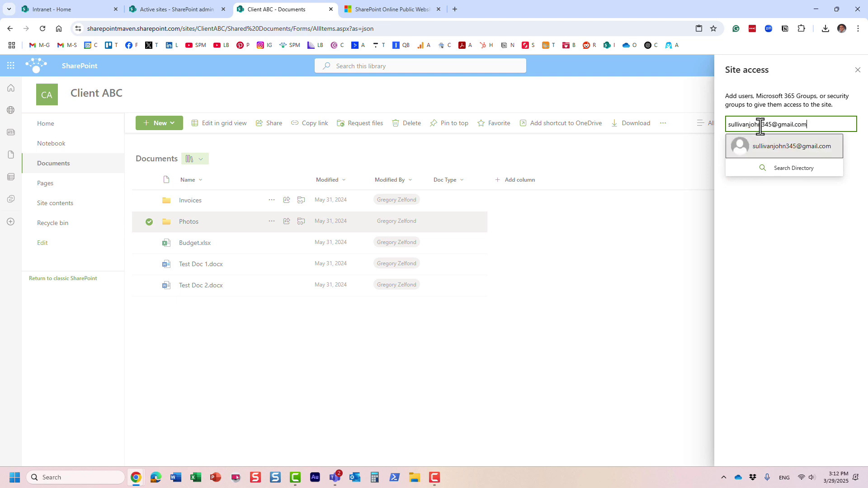
{"action": "left_click", "coordinate": [812, 150]}
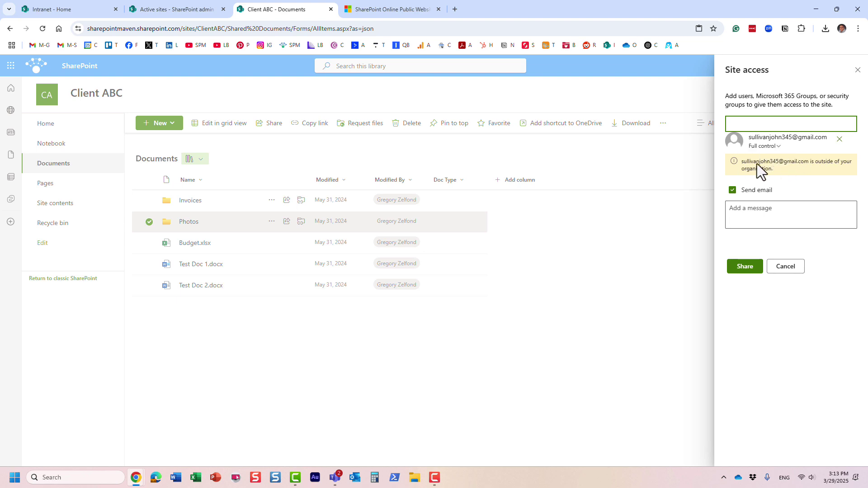
{"action": "left_click", "coordinate": [751, 267]}
{"action": "left_click", "coordinate": [858, 70]}
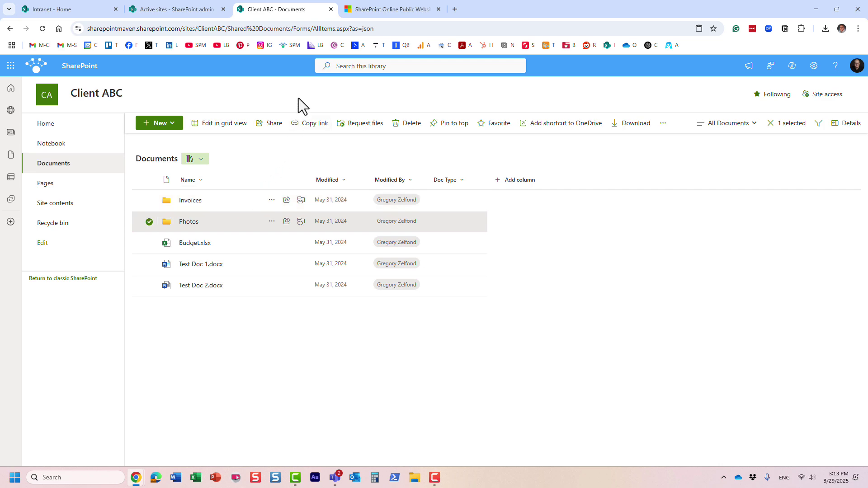
- Switch to the Intranet - Home tab
{"action": "left_click", "coordinate": [94, 12]}
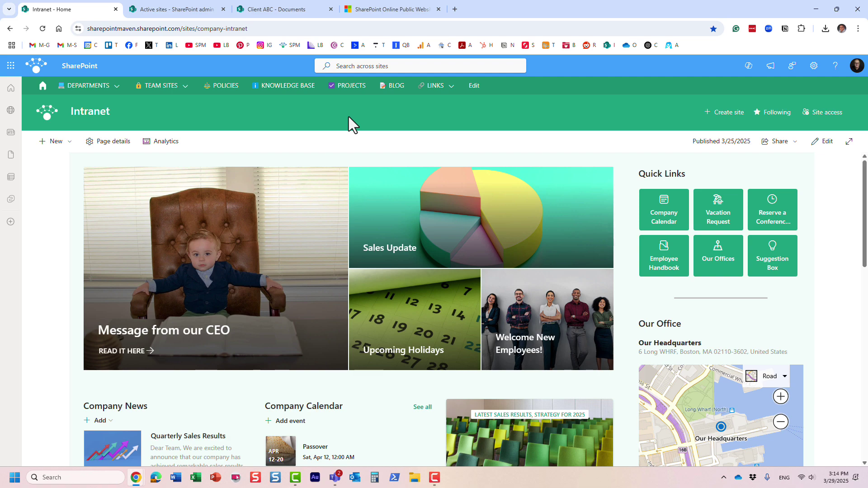
- Check Client ABC's Sharing settings in Active sites to confirm Anyone links are allowed
{"action": "left_click", "coordinate": [161, 8]}
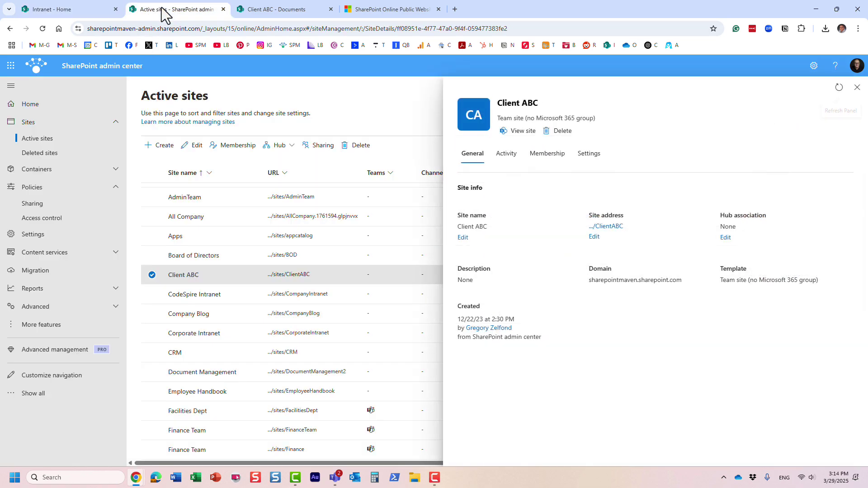
{"action": "left_click", "coordinate": [857, 87]}
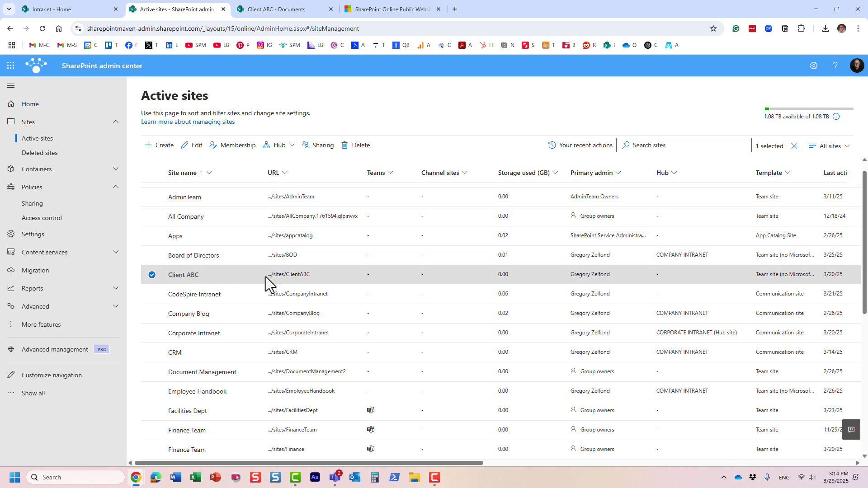
{"action": "left_click", "coordinate": [323, 146]}
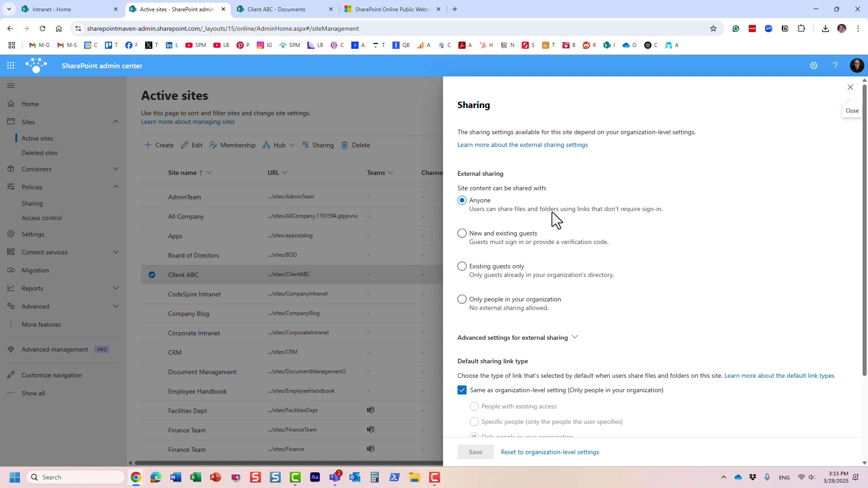
{"action": "left_click", "coordinate": [851, 88]}
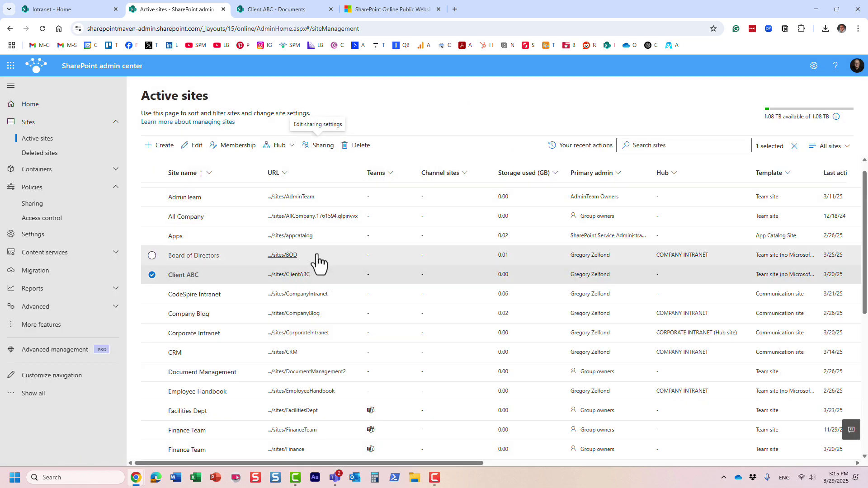
- Load the copied Client ABC site address in the incognito window, which prompts for Microsoft sign-in
{"action": "left_click", "coordinate": [270, 12]}
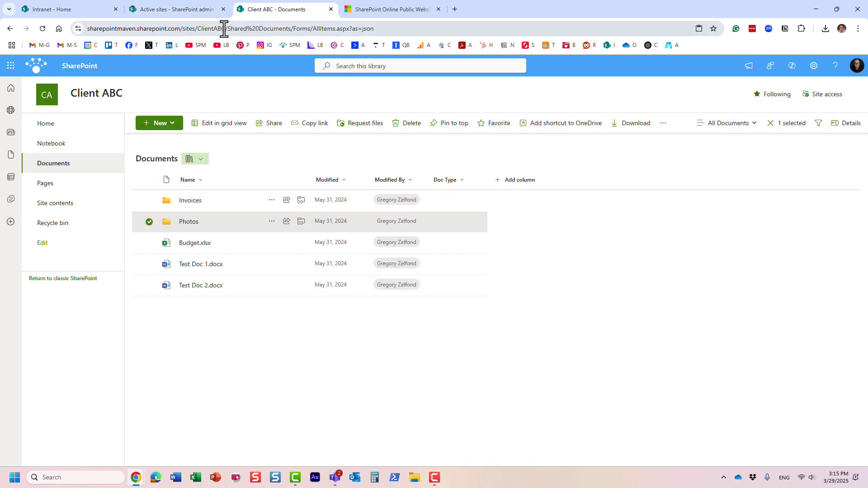
{"action": "left_click_drag", "start_coordinate": [225, 28], "coordinate": [2, 28]}
{"action": "key", "text": "ctrl+c"}
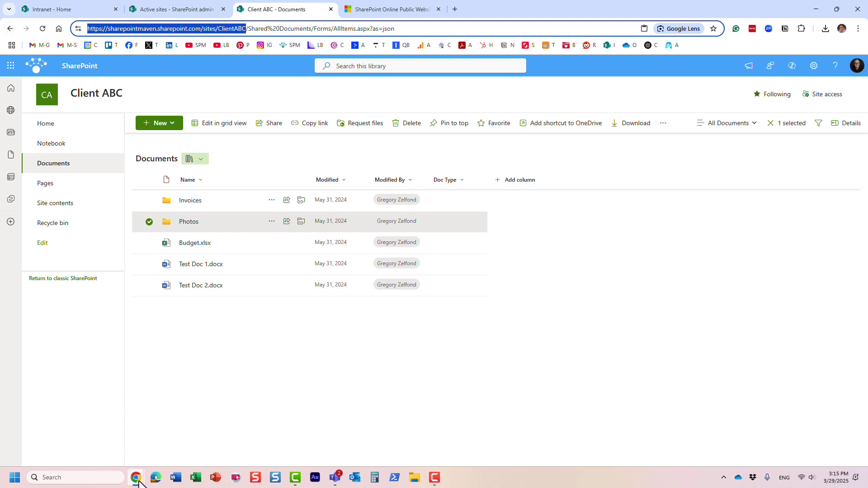
{"action": "mouse_move", "coordinate": [138, 481]}
{"action": "left_click", "coordinate": [157, 457]}
{"action": "left_click", "coordinate": [227, 29]}
{"action": "key", "text": "ctrl+v"}
{"action": "key", "text": "Return"}
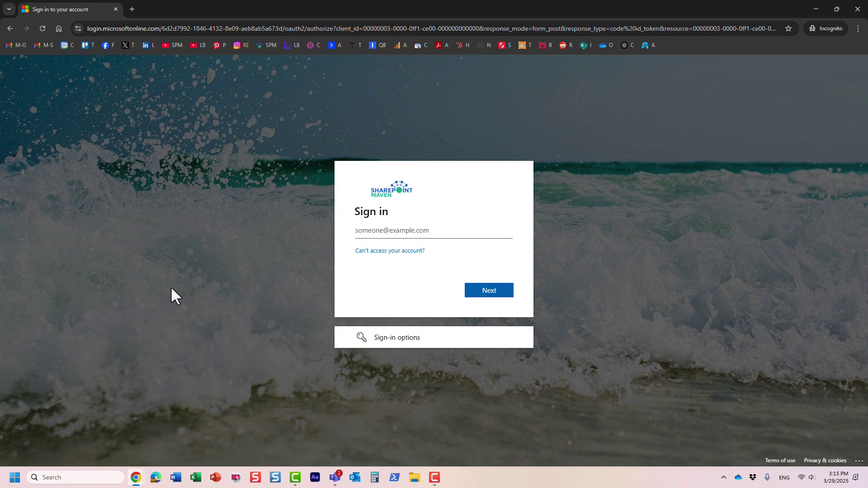
- Copy a link to the Photos folder from its context menu and open that link's Settings
{"action": "mouse_move", "coordinate": [136, 477]}
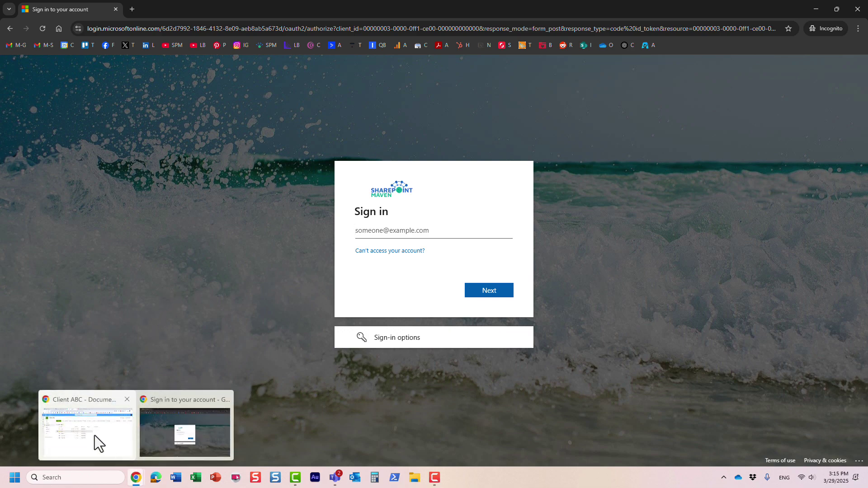
{"action": "left_click", "coordinate": [94, 436]}
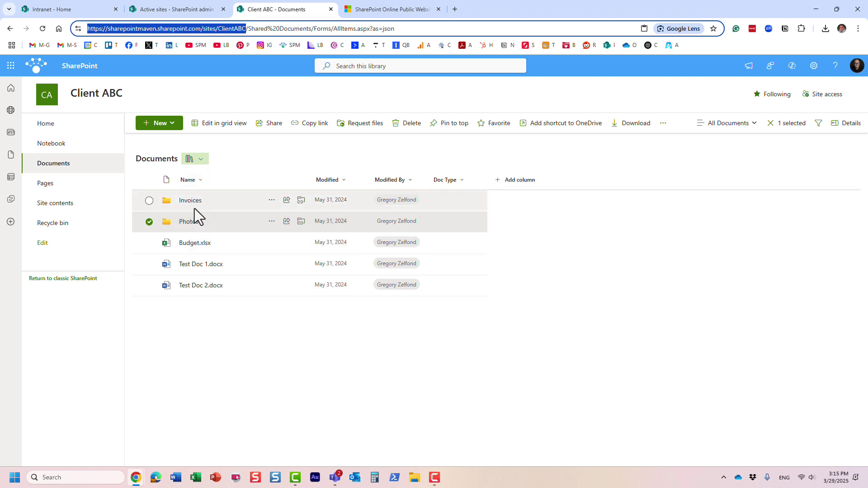
{"action": "left_click", "coordinate": [193, 222]}
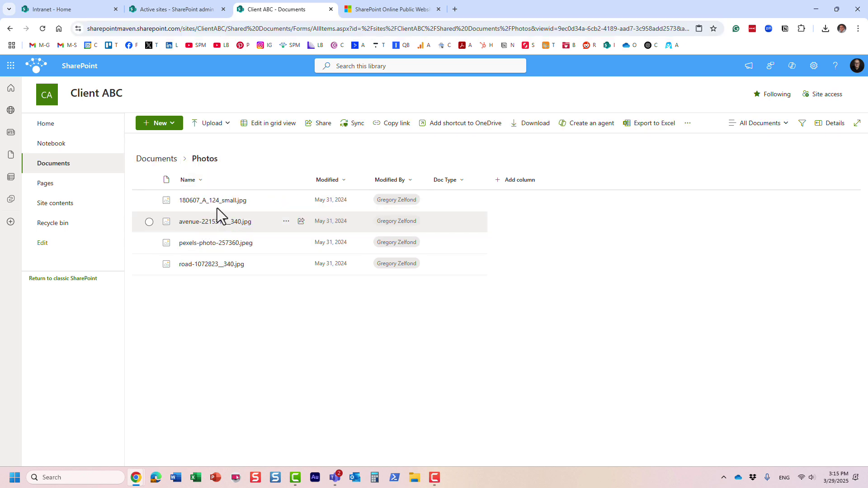
{"action": "left_click", "coordinate": [164, 161]}
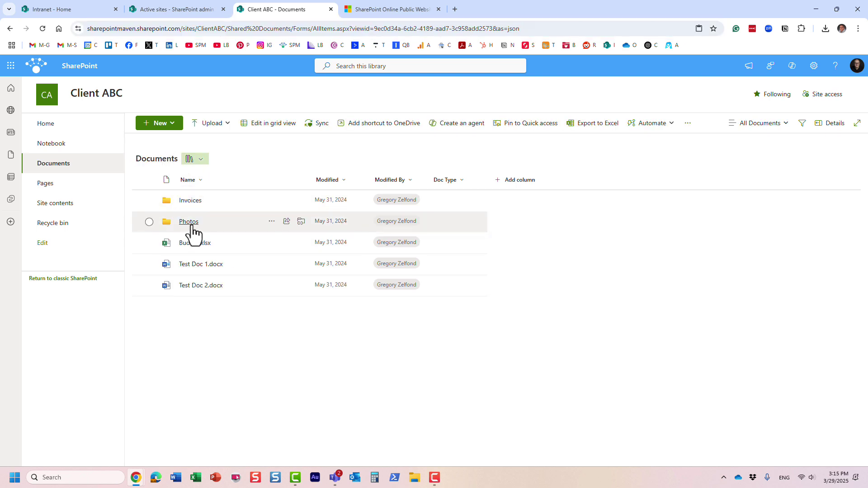
{"action": "right_click", "coordinate": [192, 226]}
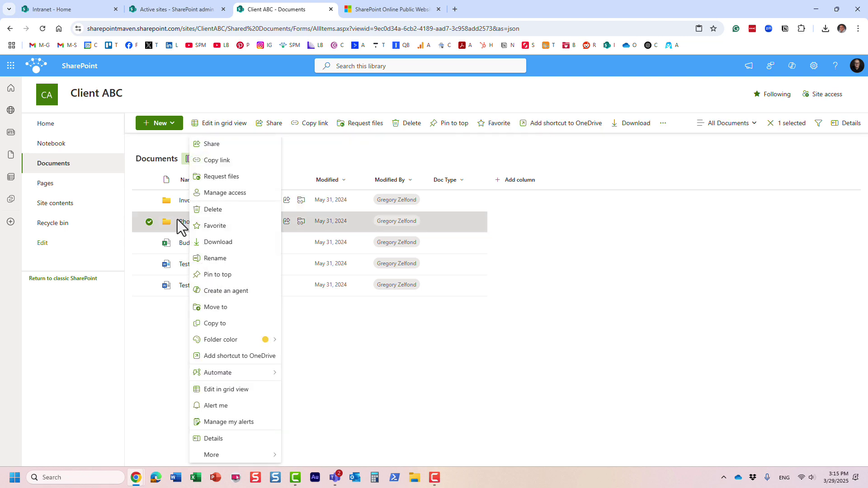
{"action": "left_click", "coordinate": [224, 162]}
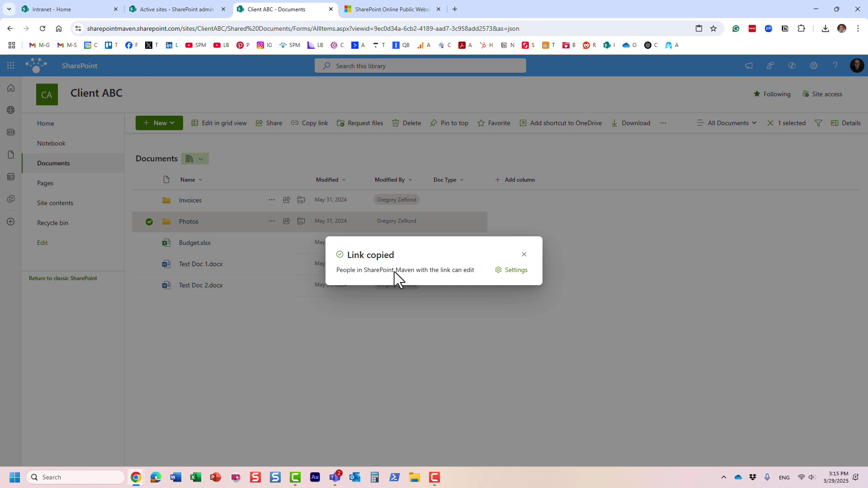
{"action": "left_click", "coordinate": [516, 272]}
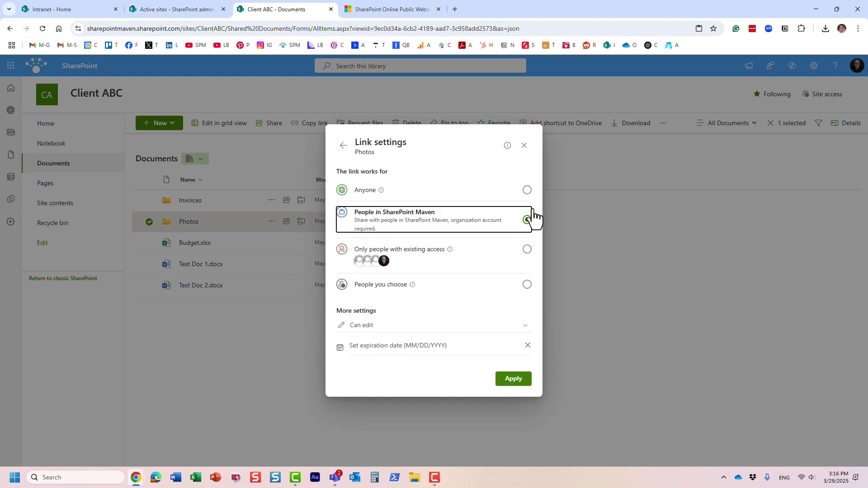
- Set the Photos link to Anyone with Can view permission and apply to copy it
{"action": "left_click", "coordinate": [527, 190]}
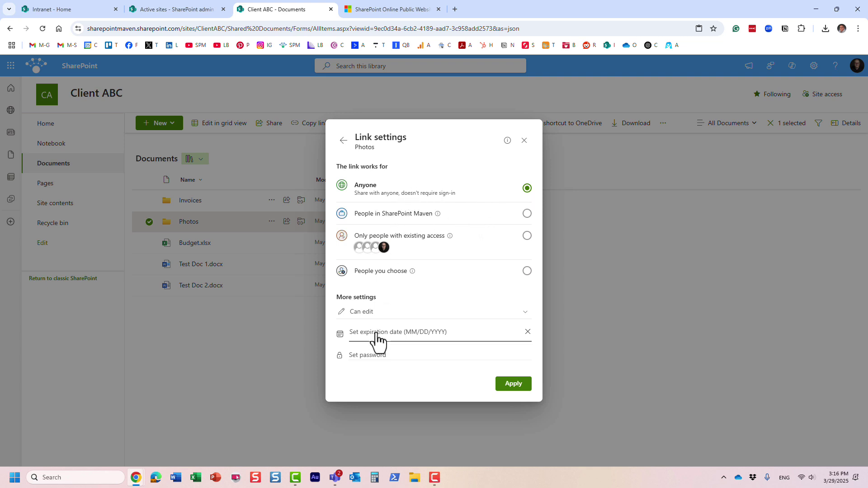
{"action": "left_click", "coordinate": [401, 312]}
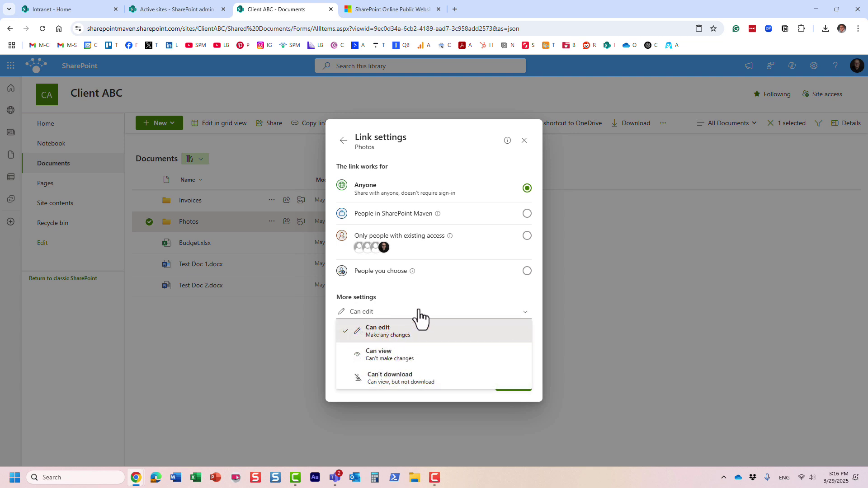
{"action": "left_click", "coordinate": [384, 359]}
{"action": "left_click", "coordinate": [381, 315]}
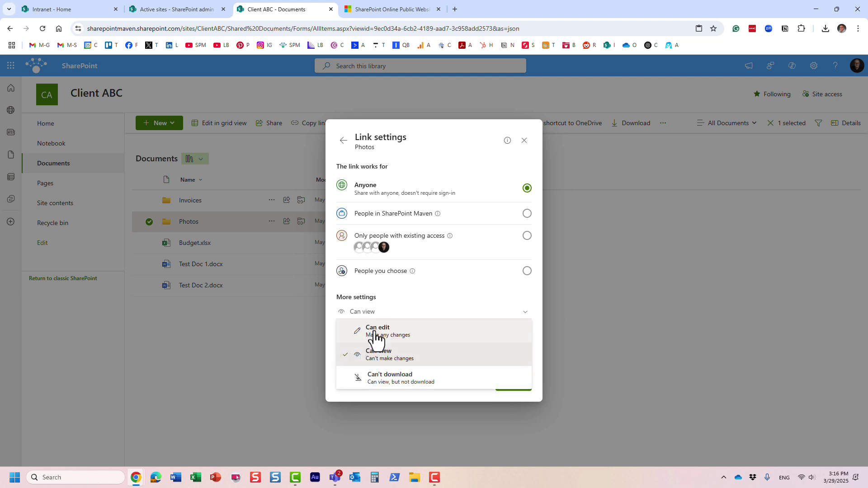
{"action": "left_click", "coordinate": [378, 327]}
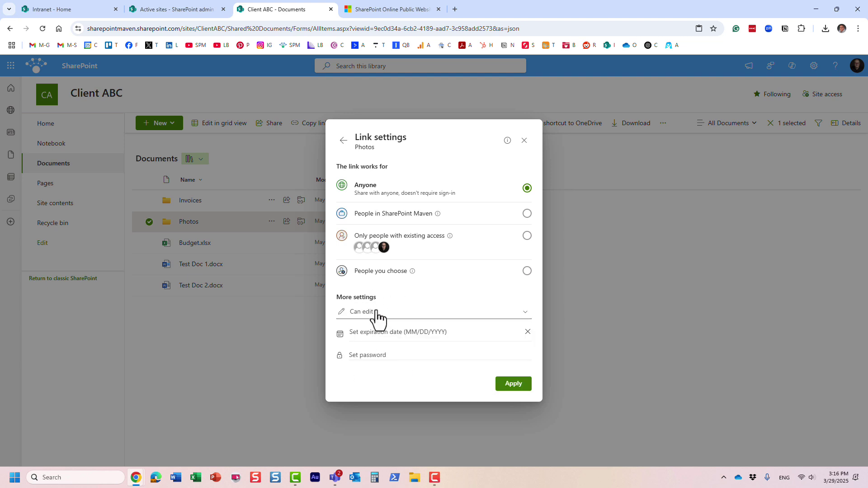
{"action": "left_click", "coordinate": [378, 316]}
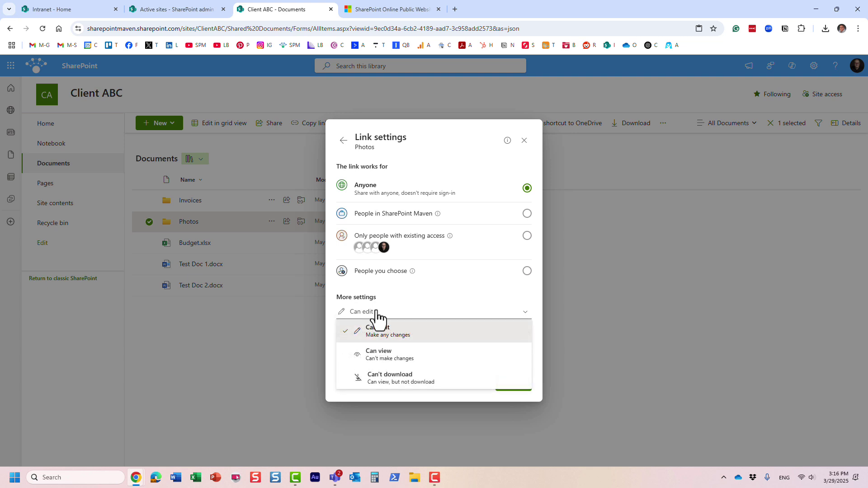
{"action": "left_click", "coordinate": [387, 356]}
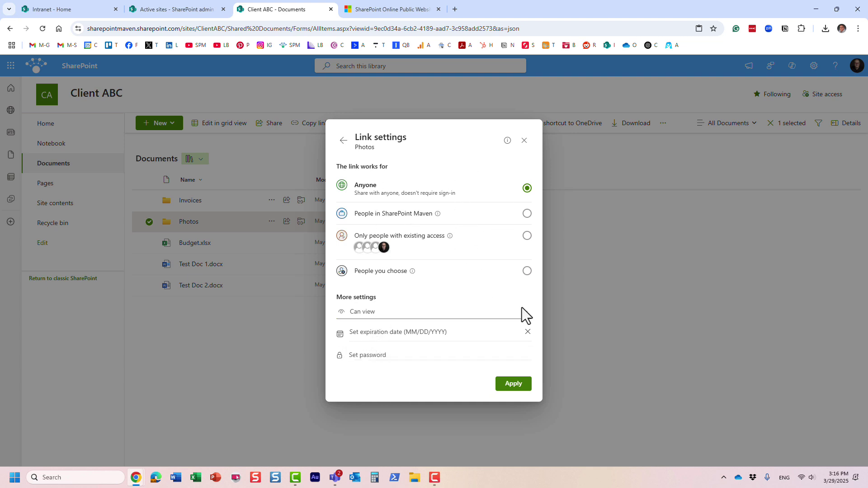
{"action": "left_click", "coordinate": [514, 387]}
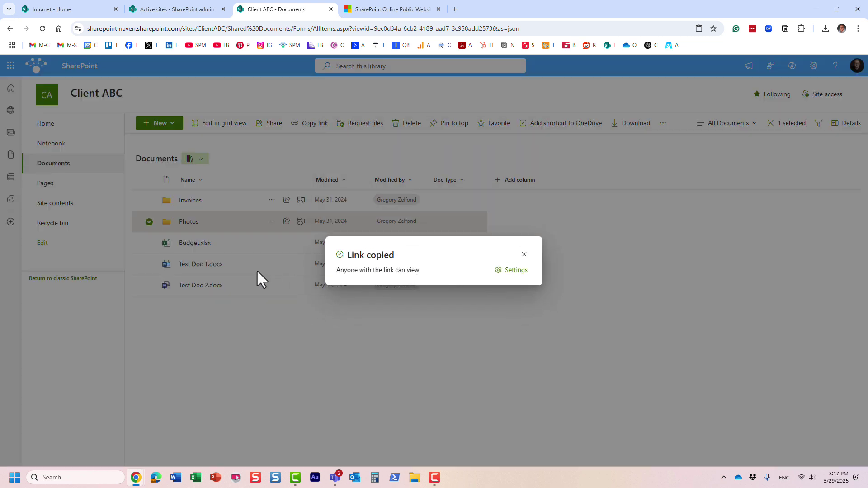
- Load the copied Anyone link to Photos in the incognito window
{"action": "mouse_move", "coordinate": [133, 480]}
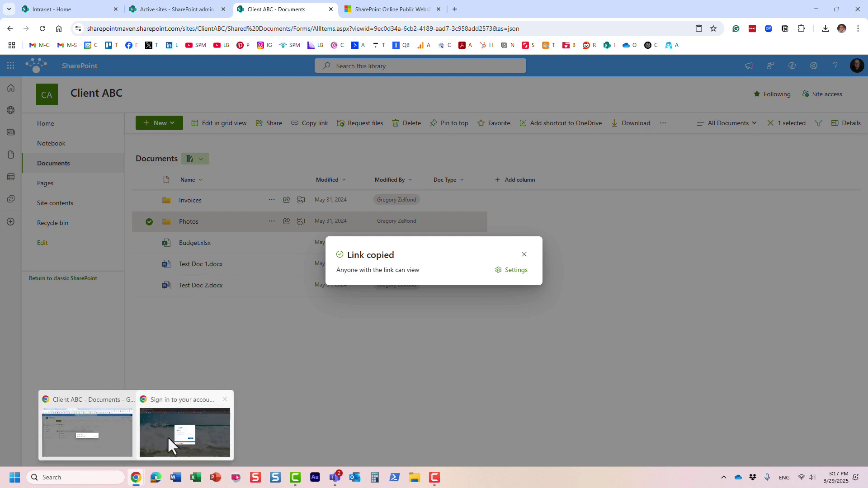
{"action": "left_click", "coordinate": [170, 439]}
{"action": "left_click", "coordinate": [208, 28]}
{"action": "key", "text": "ctrl+v"}
{"action": "key", "text": "Return"}
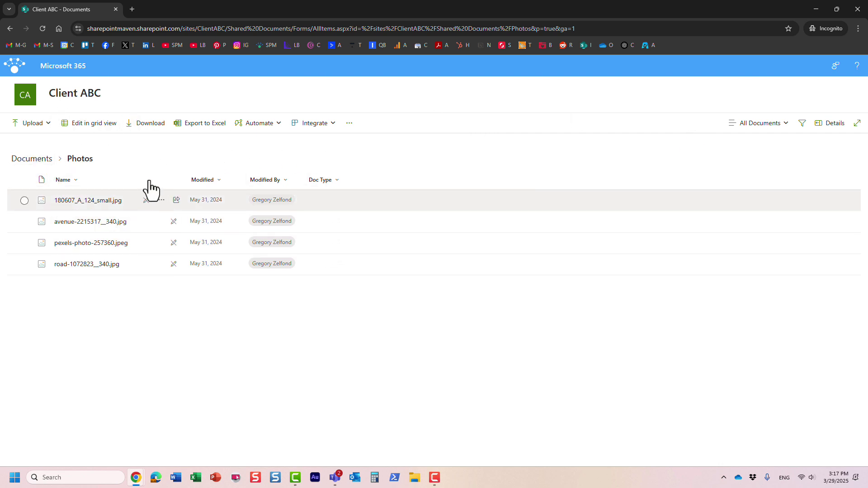
- Browse the four Photos images anonymously and confirm the Client ABC site home denies access
{"action": "left_click", "coordinate": [28, 159]}
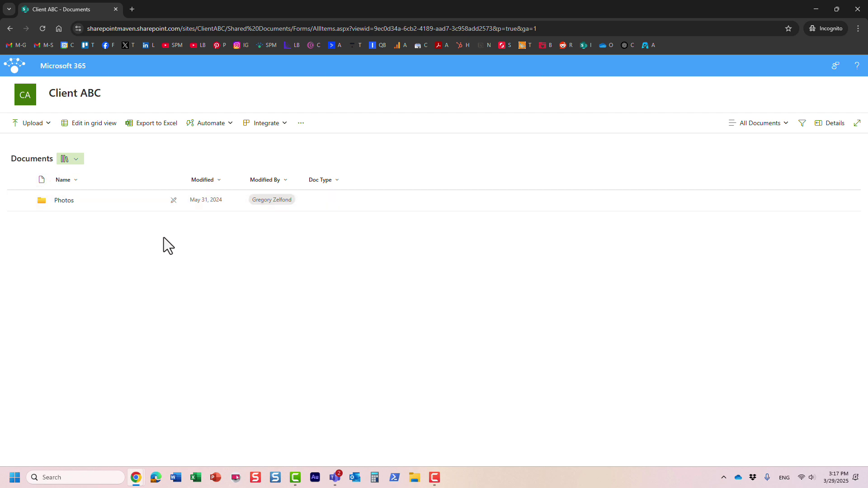
{"action": "left_click", "coordinate": [65, 201]}
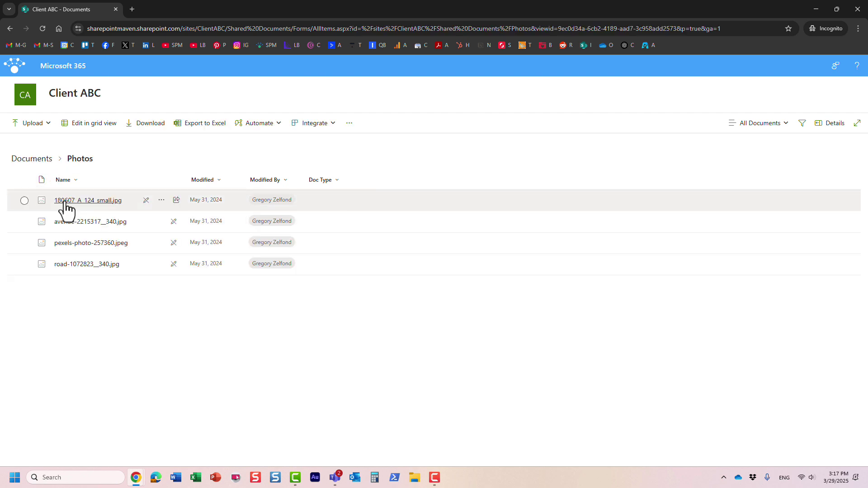
{"action": "left_click", "coordinate": [161, 202]}
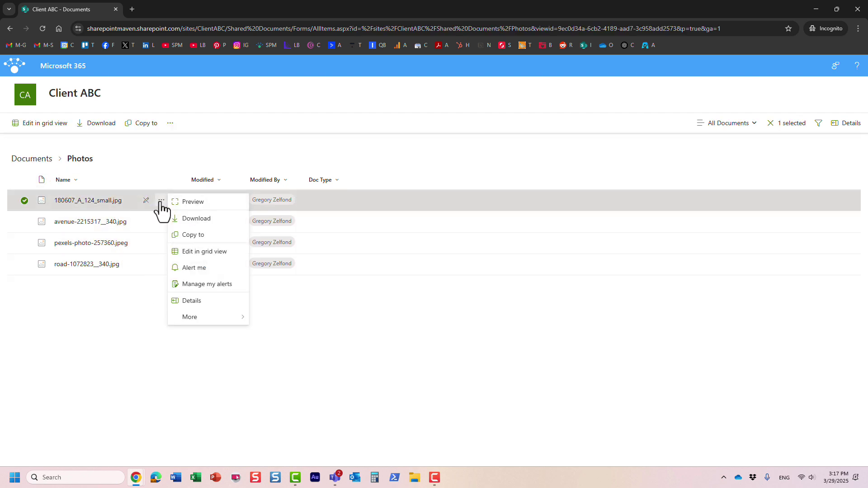
{"action": "left_click", "coordinate": [335, 140]}
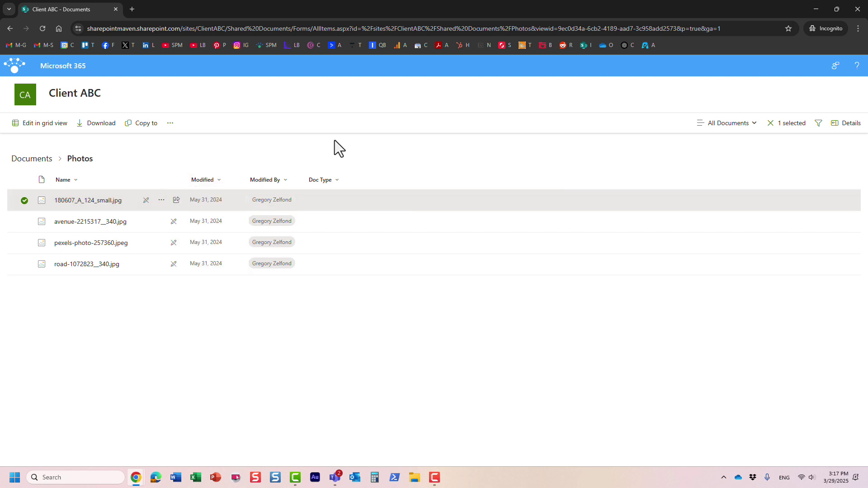
{"action": "left_click", "coordinate": [24, 201]}
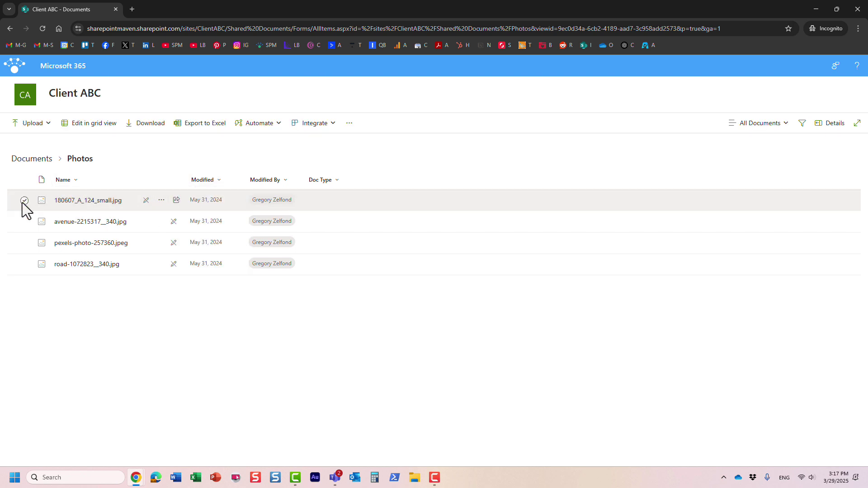
{"action": "left_click", "coordinate": [23, 100]}
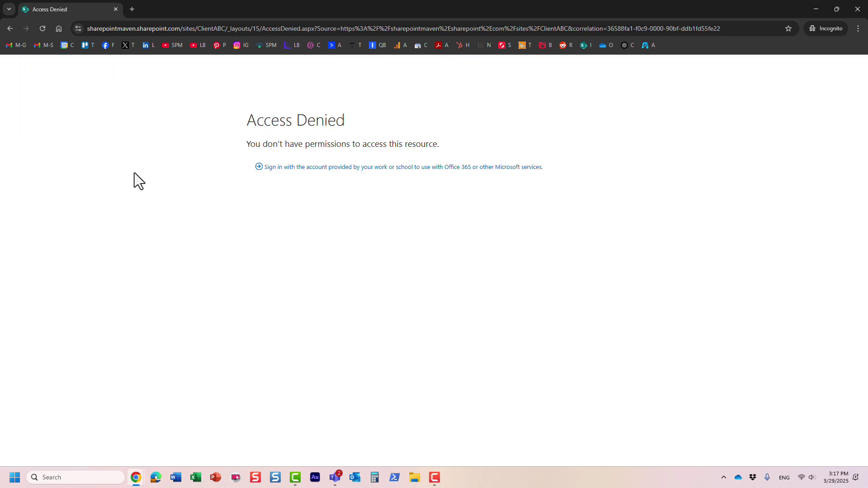
{"action": "left_click", "coordinate": [8, 28]}
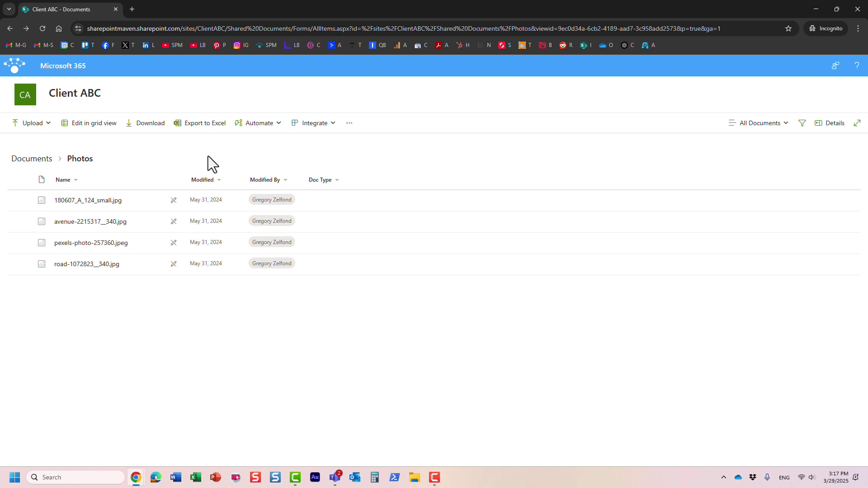
- In the signed-in window, dismiss the Link copied confirmation and uncheck the Photos row
{"action": "mouse_move", "coordinate": [136, 481]}
{"action": "left_click", "coordinate": [96, 432]}
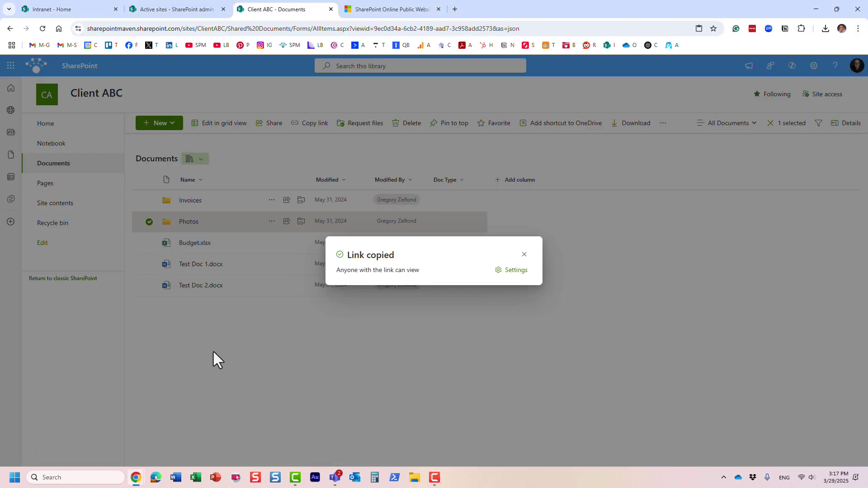
{"action": "left_click", "coordinate": [524, 254]}
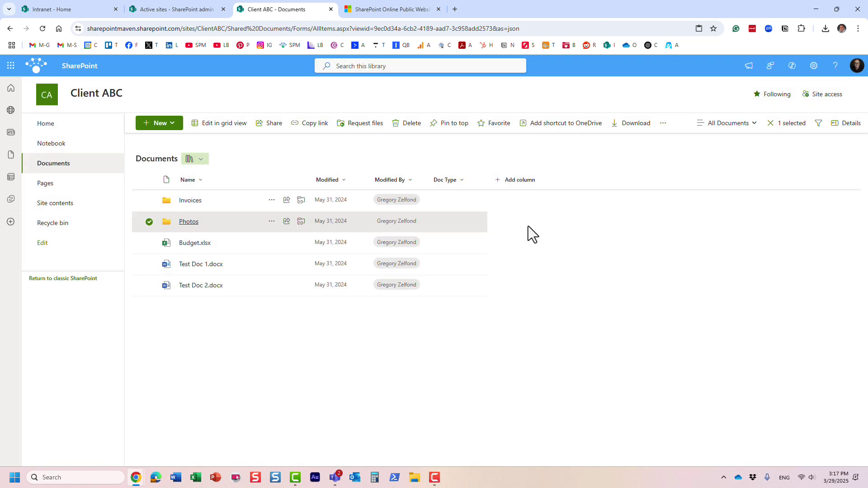
{"action": "left_click", "coordinate": [149, 222]}
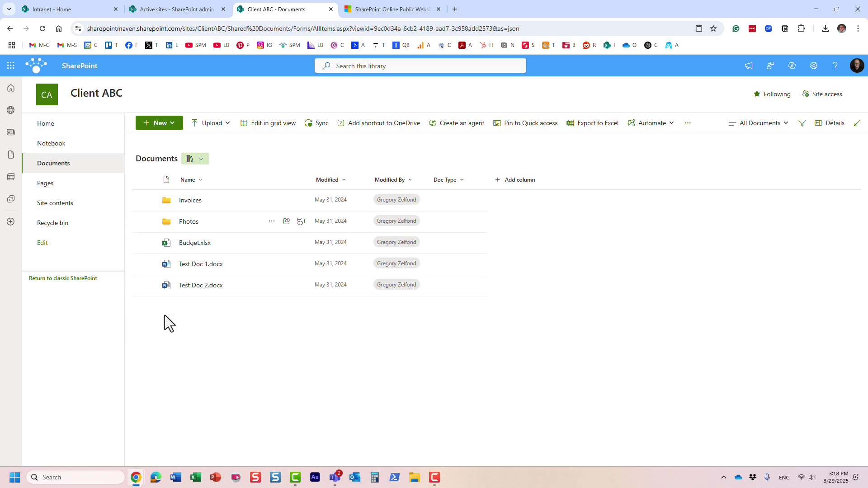
- Back on Active sites, deselect Client ABC, widen the URL column, and scroll to the top
{"action": "left_click", "coordinate": [180, 9]}
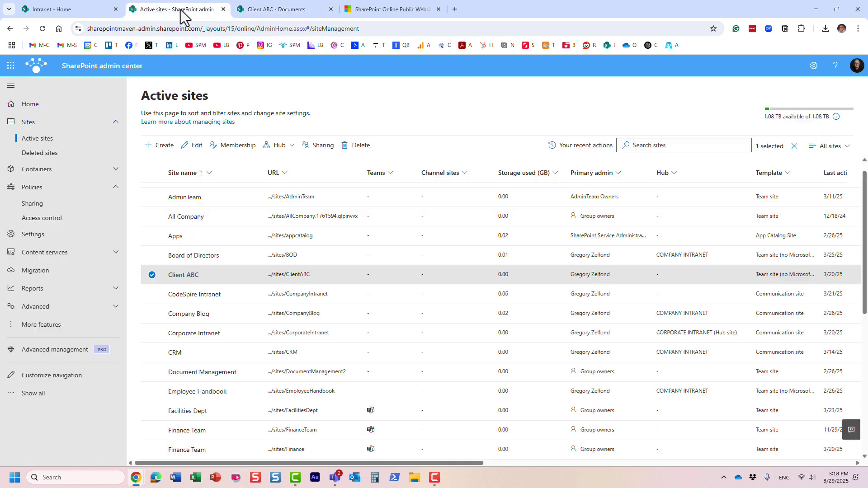
{"action": "left_click", "coordinate": [152, 274]}
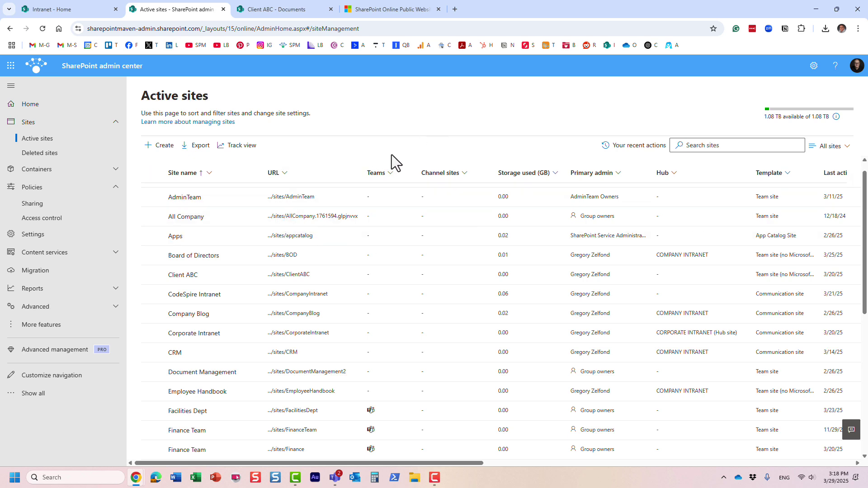
{"action": "left_click_drag", "start_coordinate": [359, 174], "coordinate": [402, 176]}
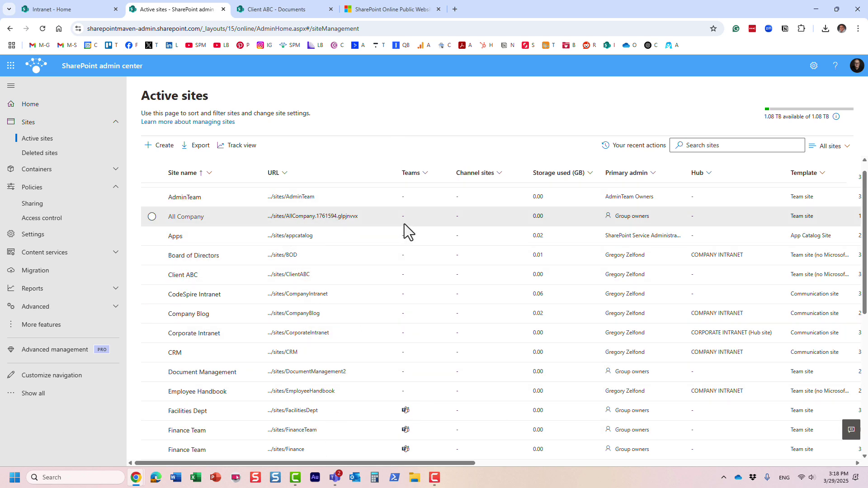
{"action": "scroll", "coordinate": [366, 251], "scroll_direction": "up", "scroll_amount": 1}
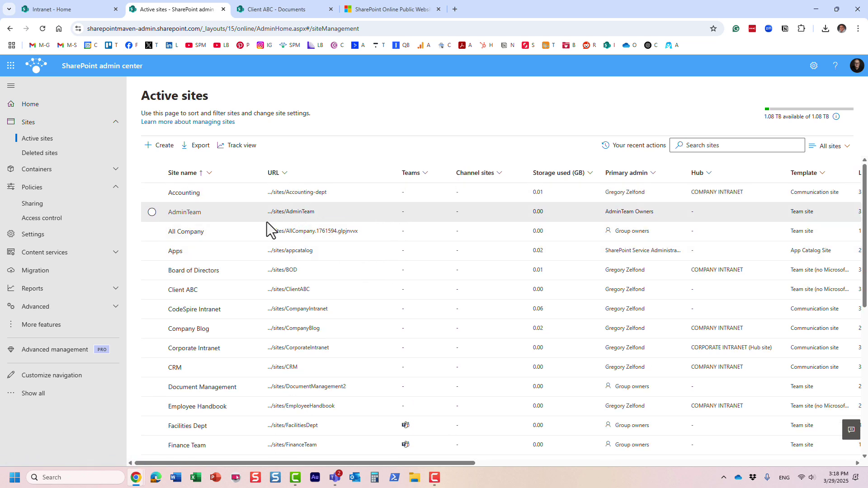